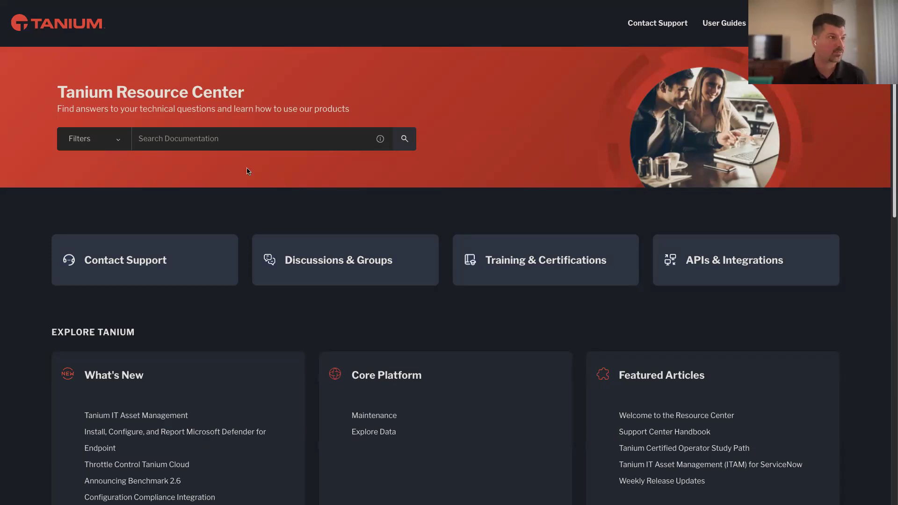
Search the Tanium documentation for 'browser patching'
click(251, 131)
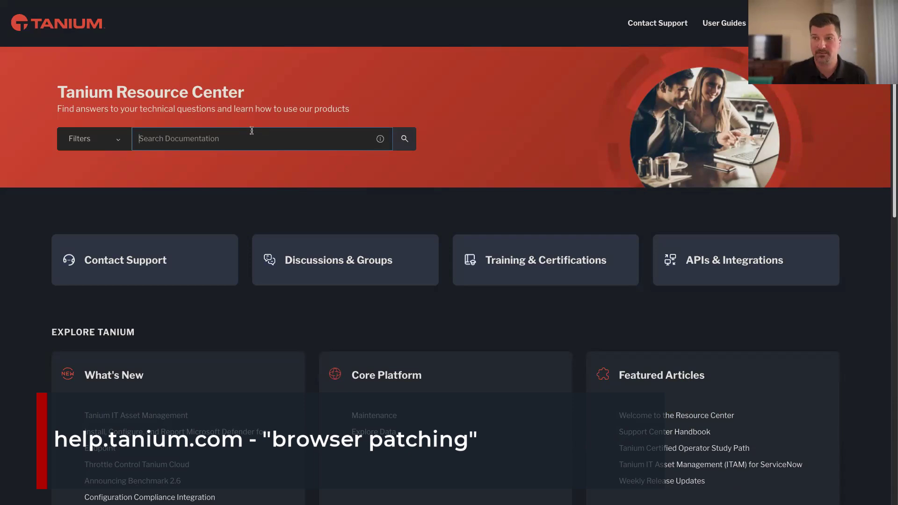
text(browser patching)
key(Return)
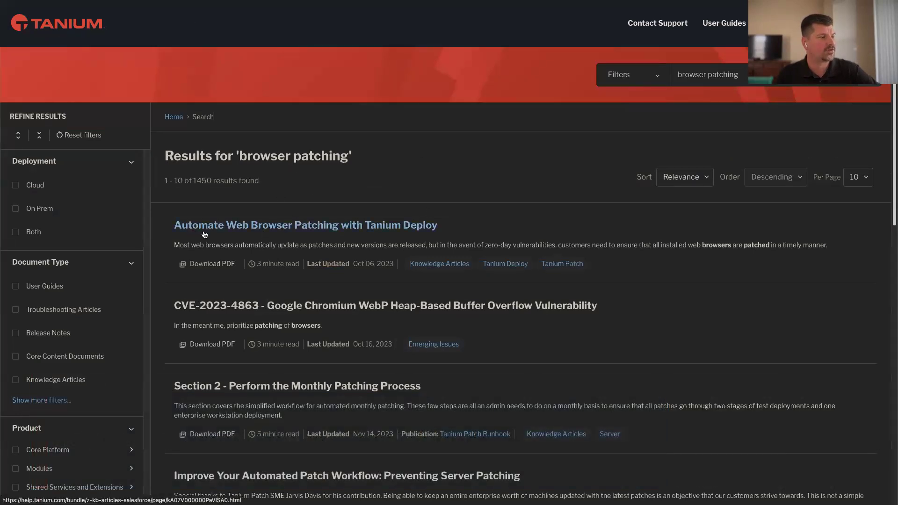
Open and read the Automate Web Browser Patching with Tanium Deploy article
click(353, 227)
scroll(489, 335, down, 9)
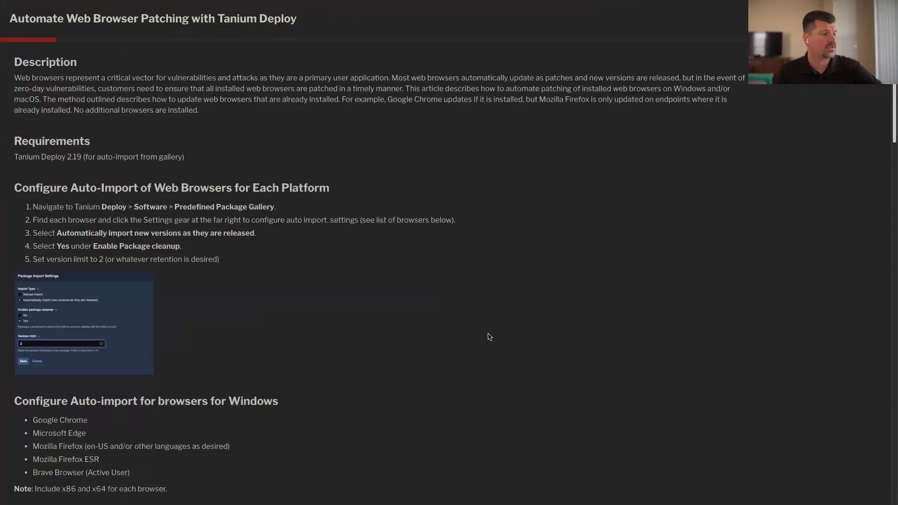
scroll(591, 343, down, 12)
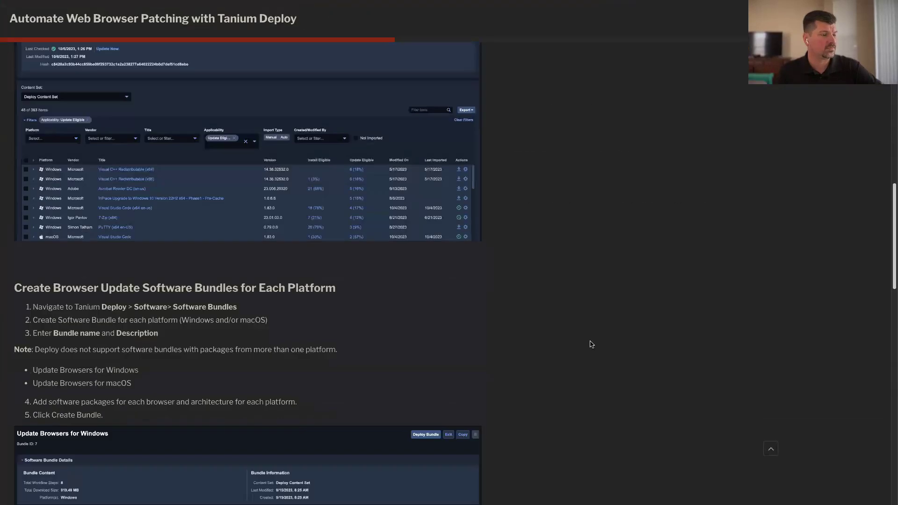
scroll(591, 344, down, 14)
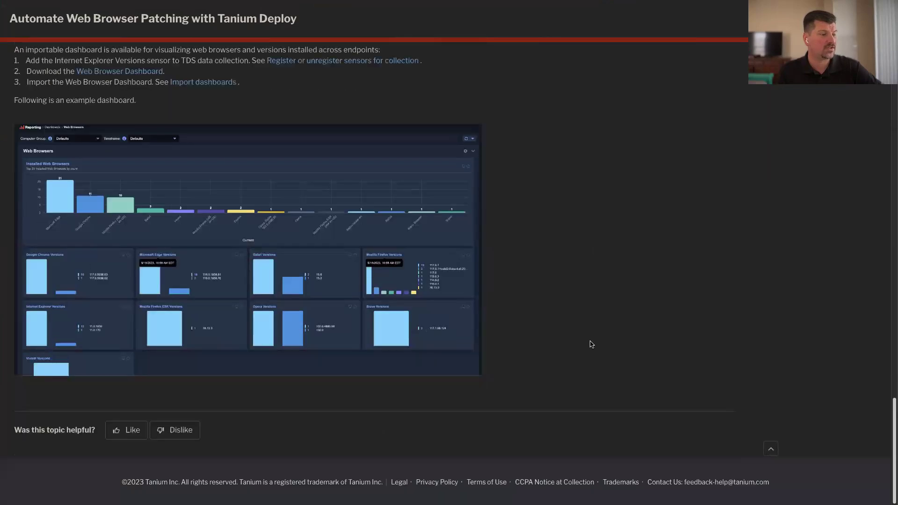
scroll(593, 345, up, 5)
scroll(592, 344, up, 15)
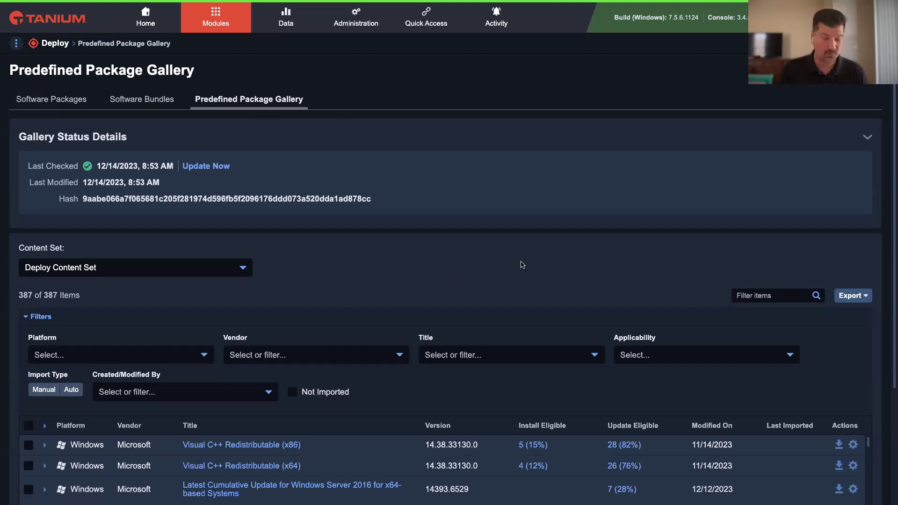
Filter the package gallery by 'chrome' to show Chrome x86, Chrome x64 and macOS Chrome
scroll(523, 265, down, 4)
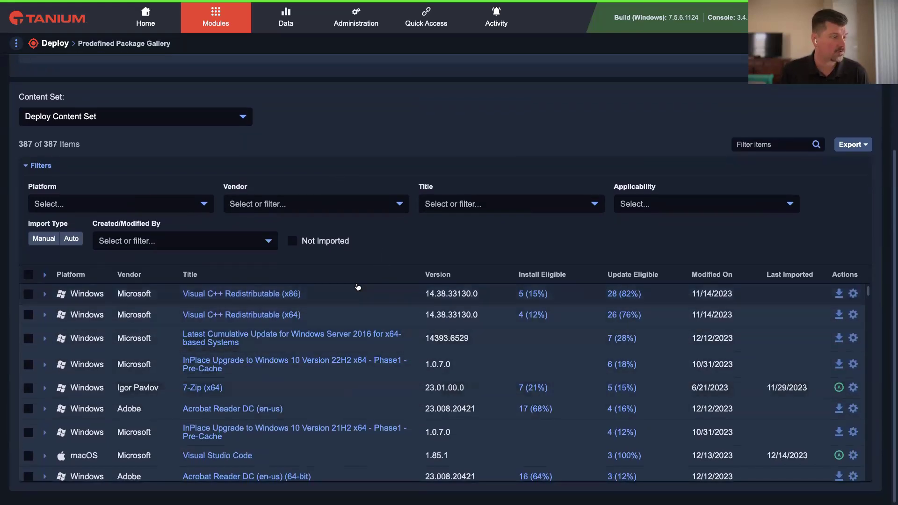
click(760, 144)
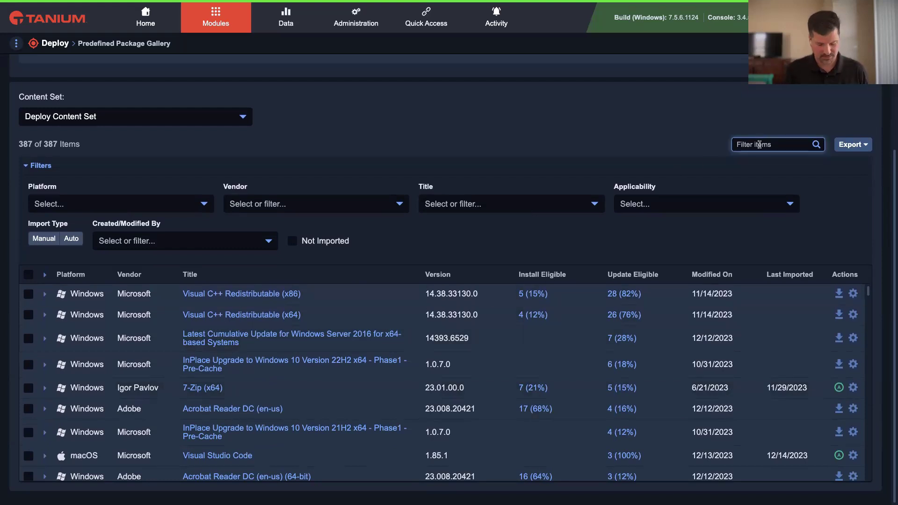
text(chrome)
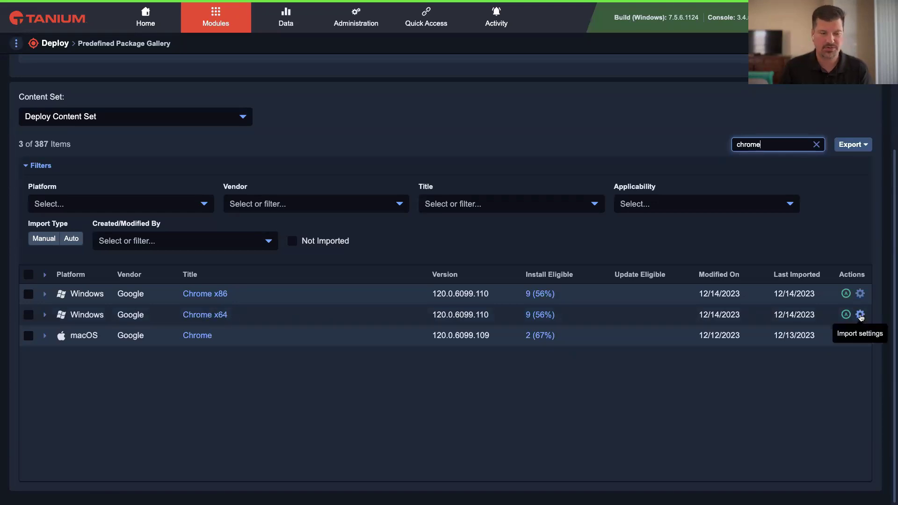
click(861, 316)
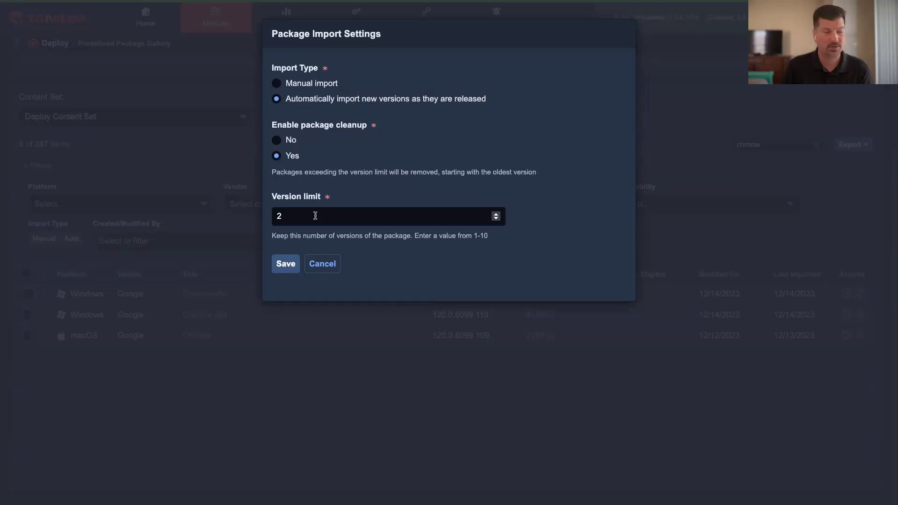
click(324, 265)
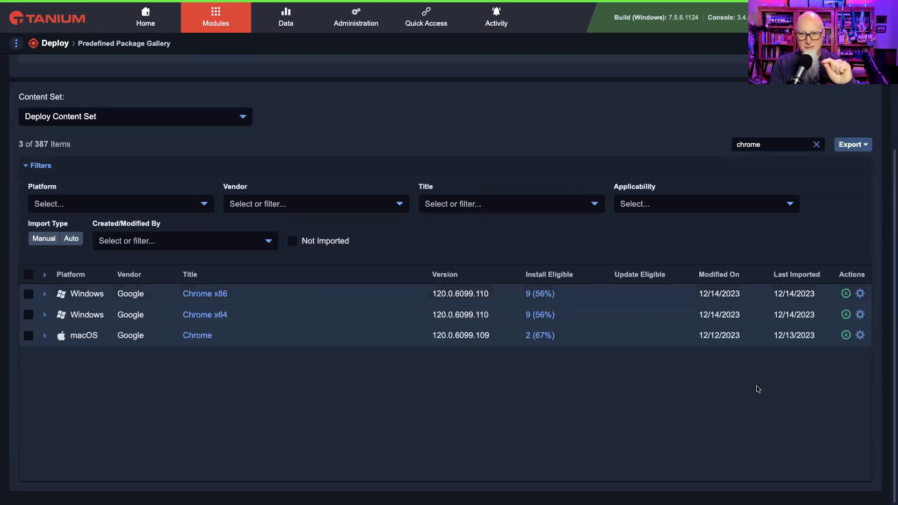
mouse_move(850, 316)
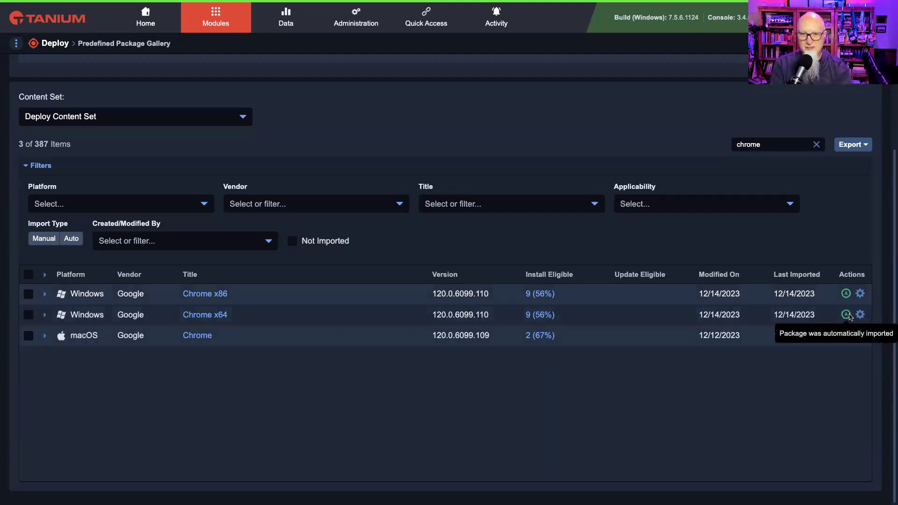
click(861, 316)
click(310, 82)
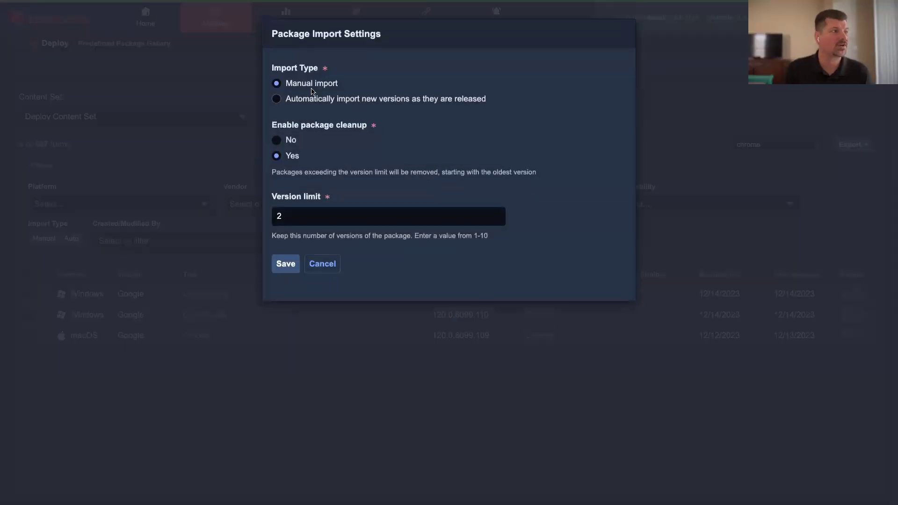
click(324, 264)
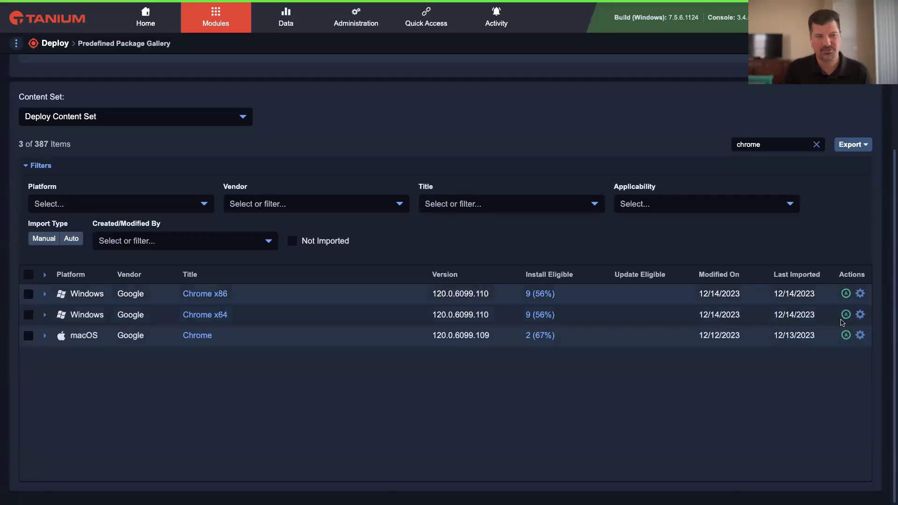
Clear the filter and set Visual C++ Redistributable (x64) to auto-import, cleanup on, version limit 3
click(816, 144)
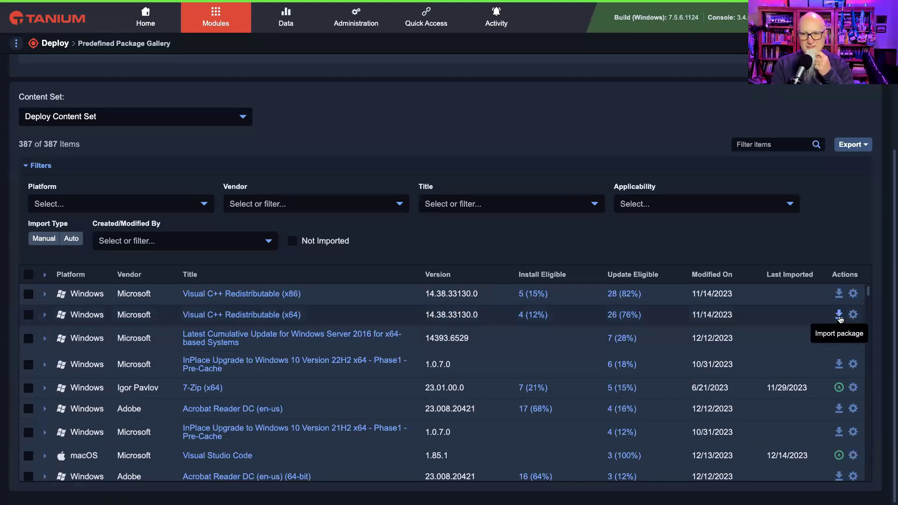
click(853, 314)
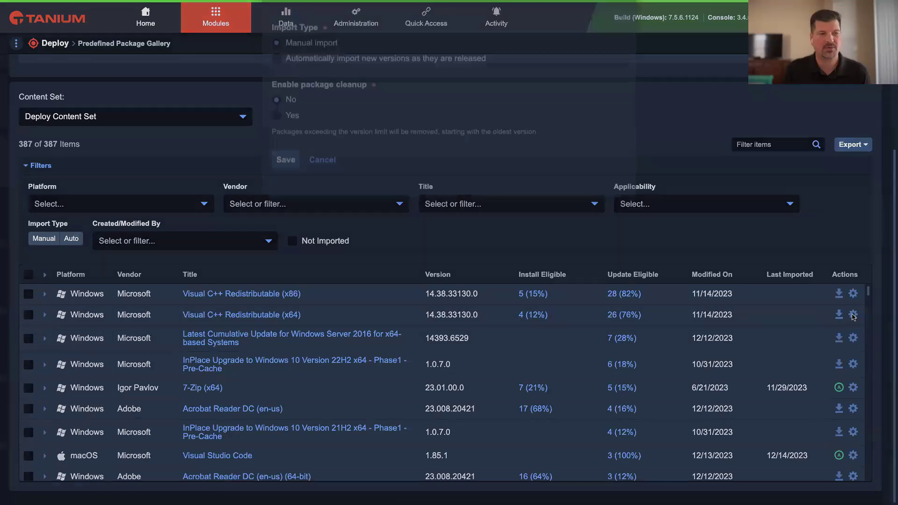
click(304, 100)
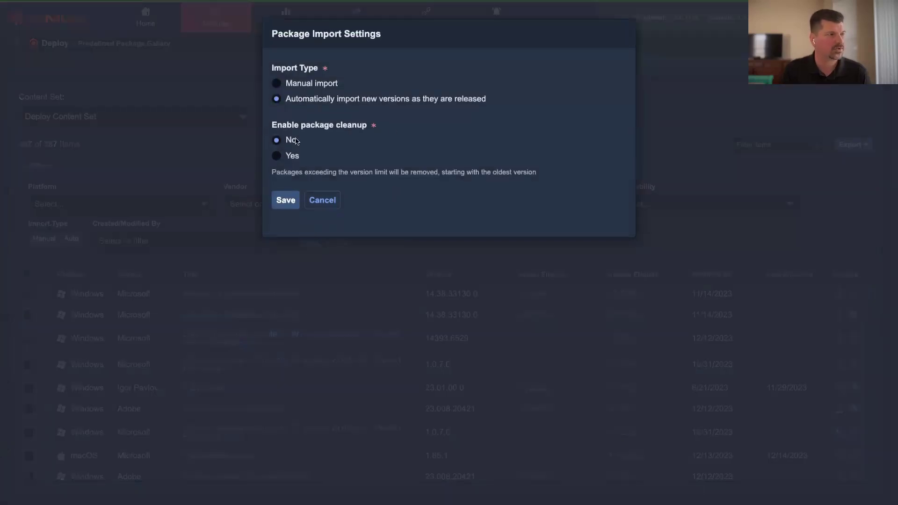
click(295, 158)
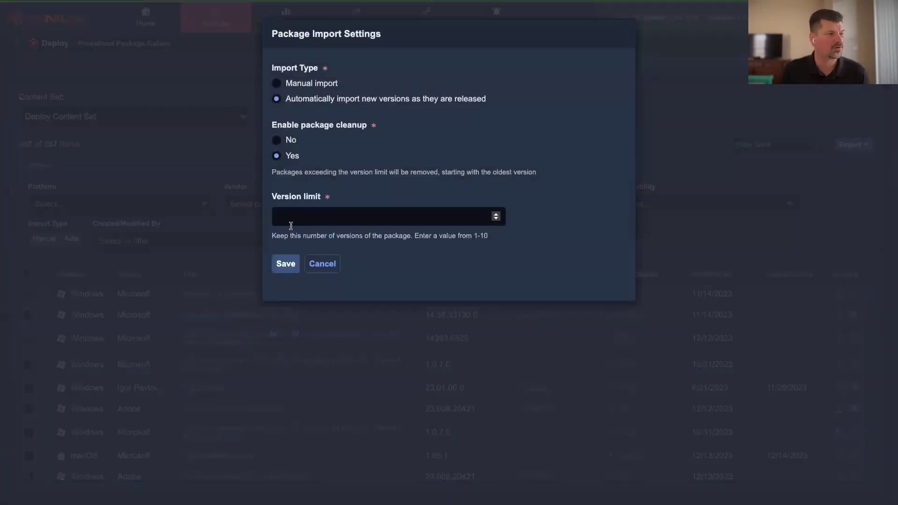
click(304, 214)
text(3)
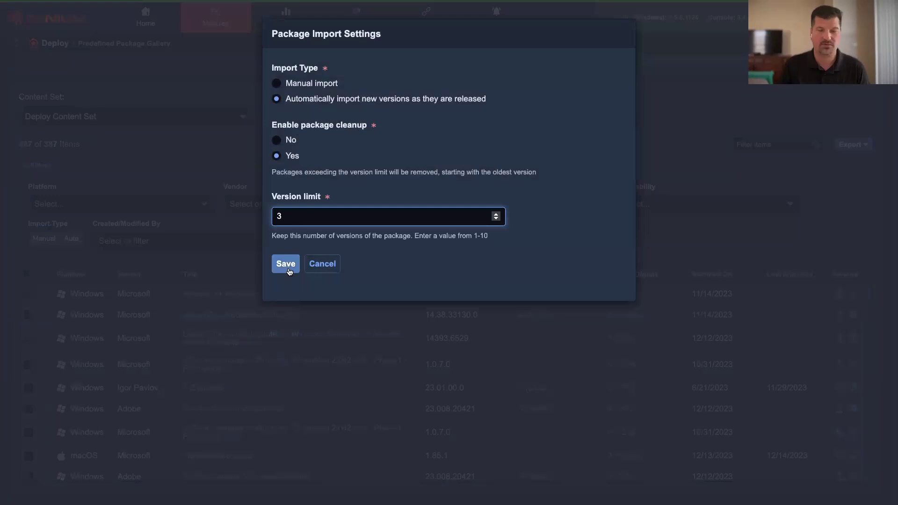
click(321, 265)
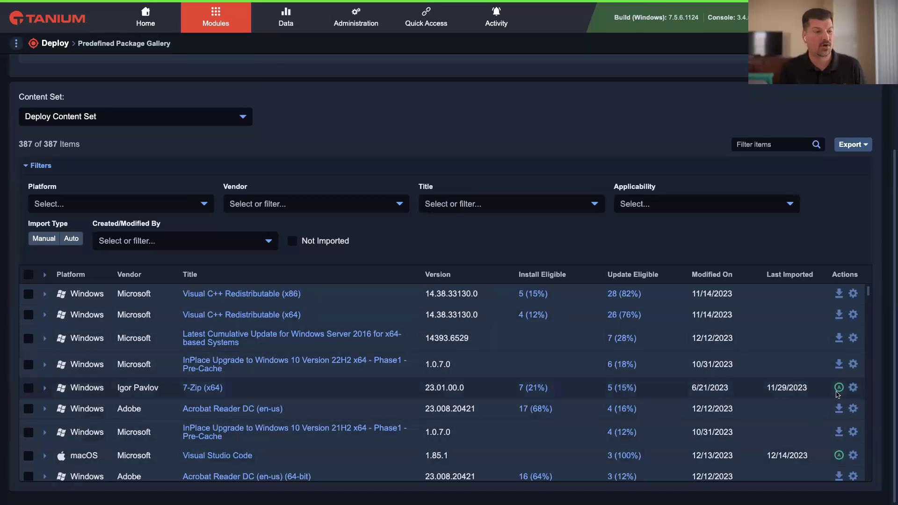
Filter the gallery for 'firefox', browse the results, then return to Software Bundles
click(781, 142)
text(firefox)
scroll(361, 396, down, 5)
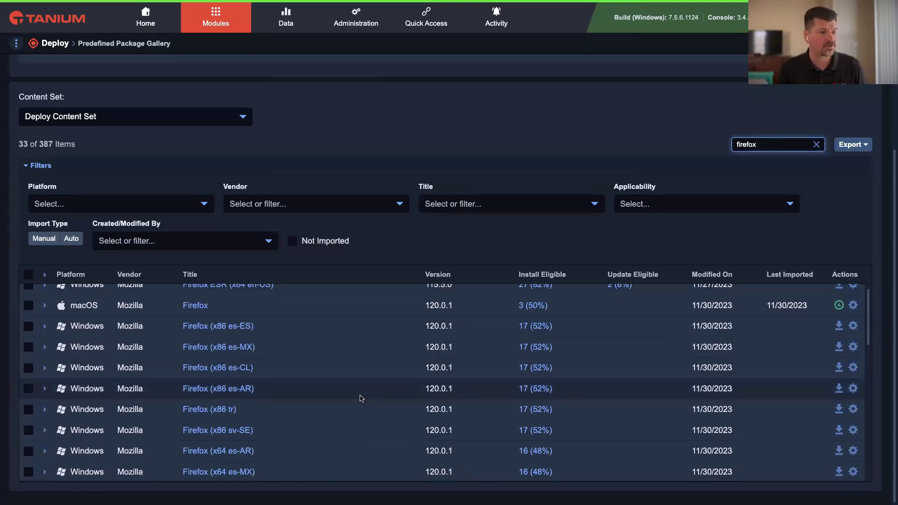
scroll(364, 399, down, 5)
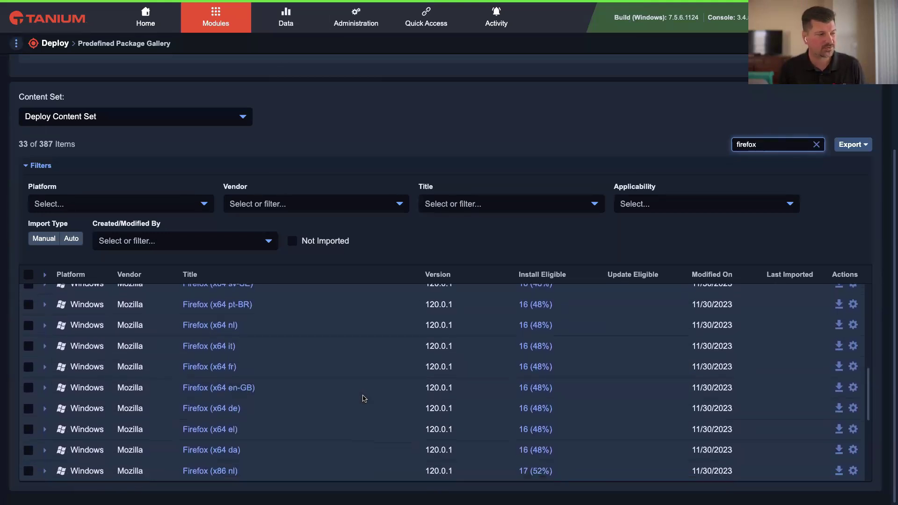
scroll(365, 400, up, 10)
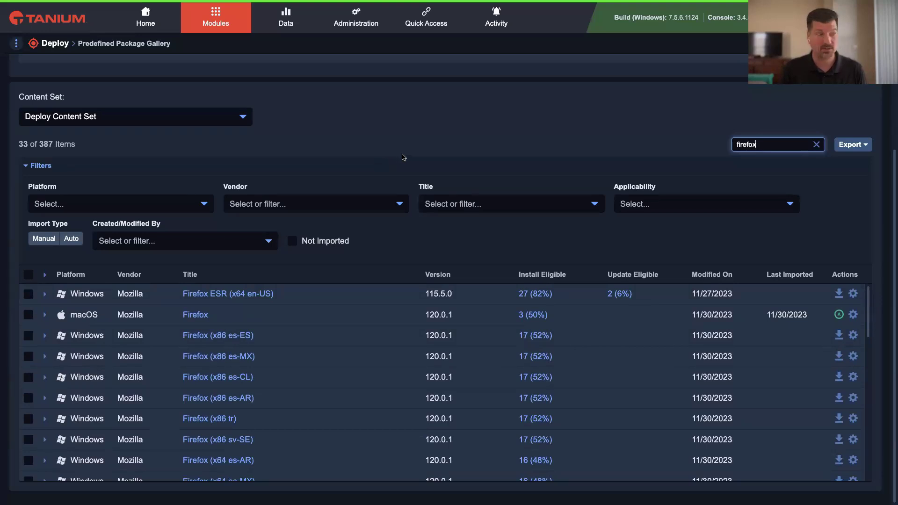
scroll(384, 145, up, 3)
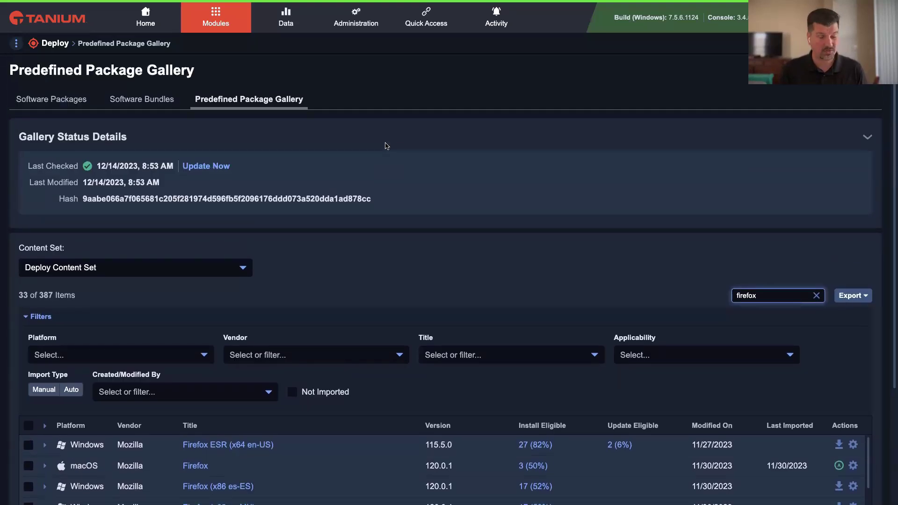
key(ctrl+Tab)
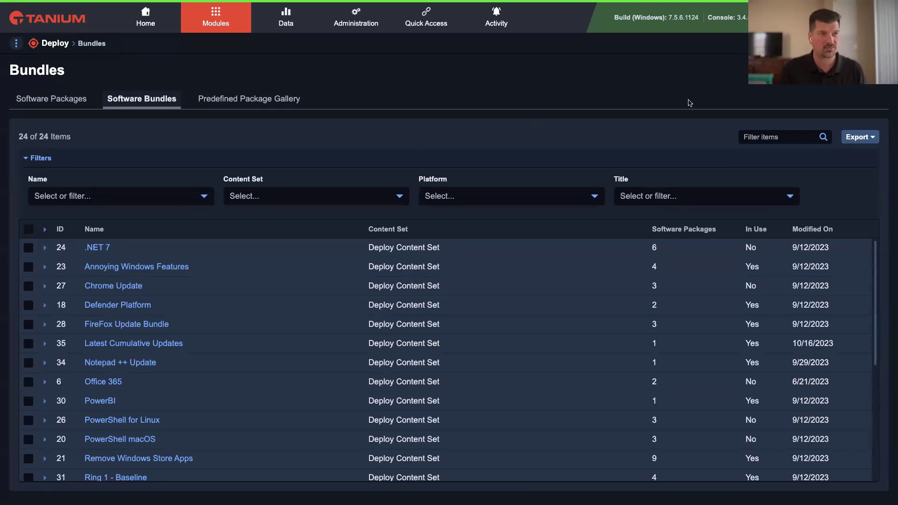
Create a new software bundle named 'Browser Updates for Windows'
click(856, 70)
click(164, 148)
text(Browser Updates for Windows)
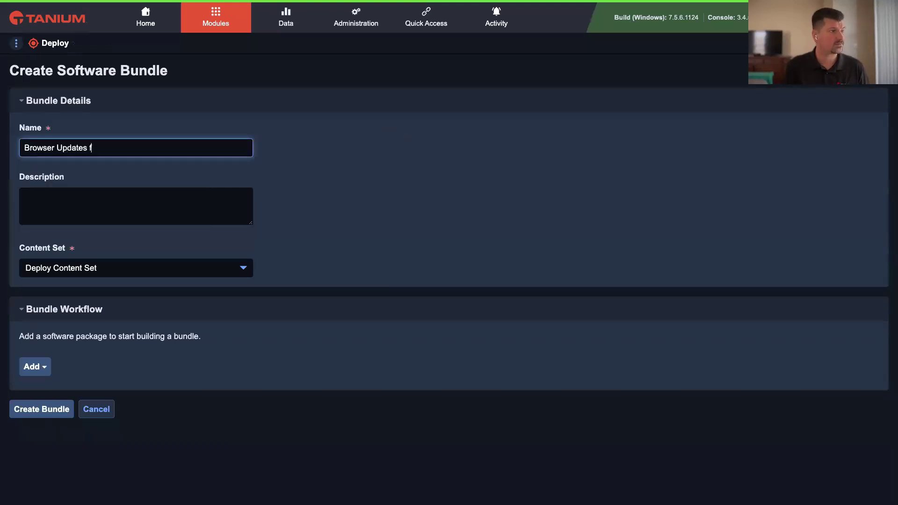
Add Google Chrome x64 and Firefox (x64 en-US) software package steps to the bundle
click(32, 367)
click(70, 387)
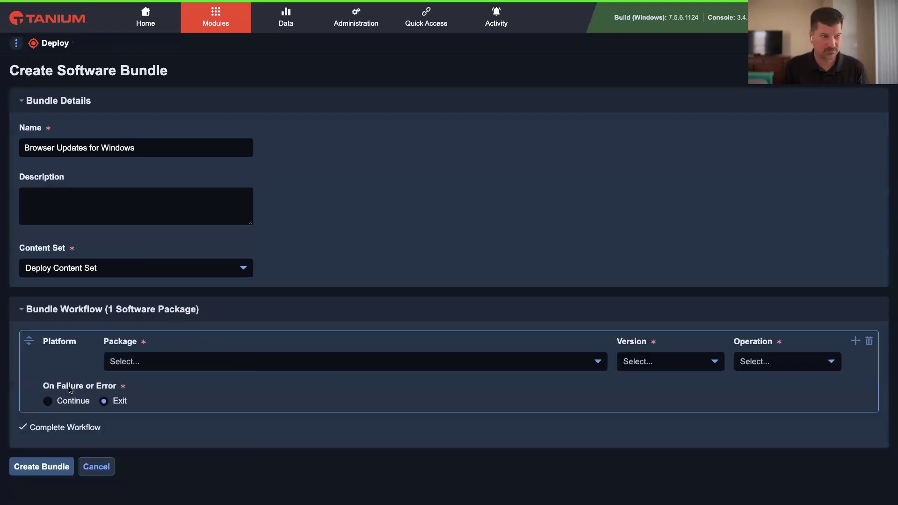
click(208, 362)
text(chrome)
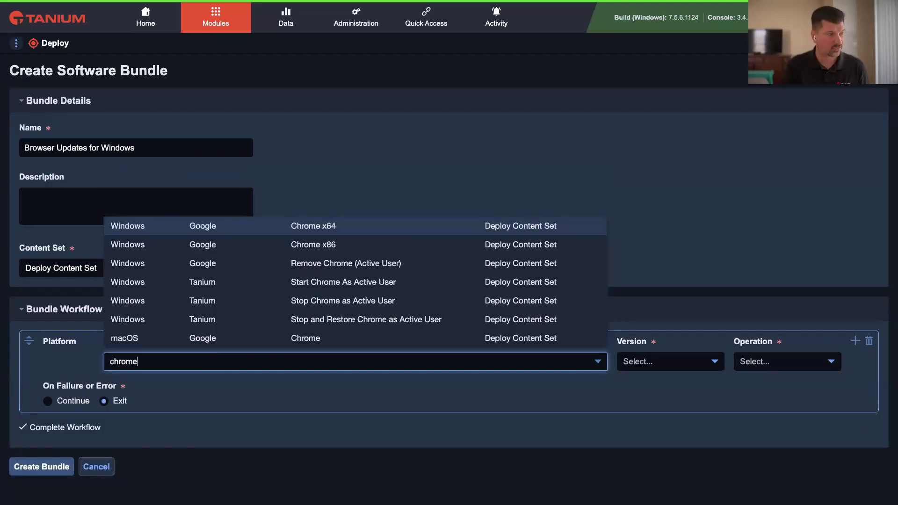
click(332, 226)
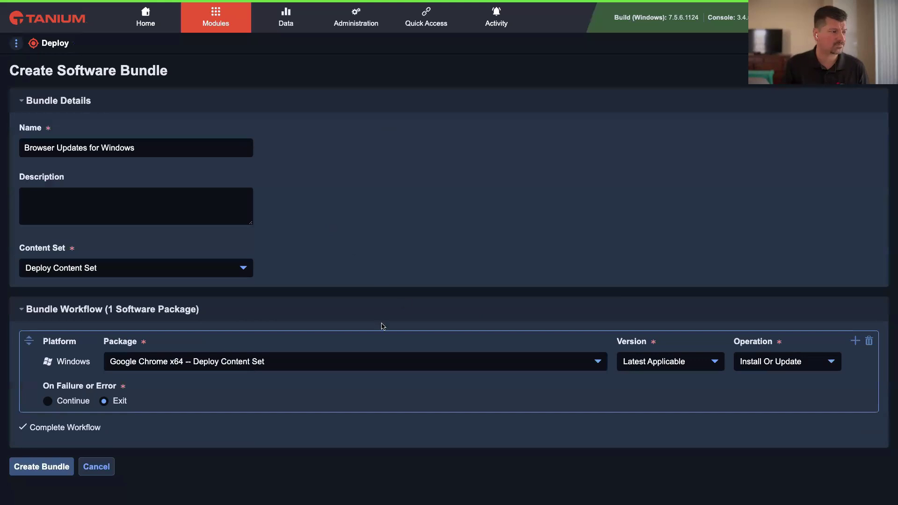
click(857, 342)
click(170, 442)
text(firefox)
click(240, 326)
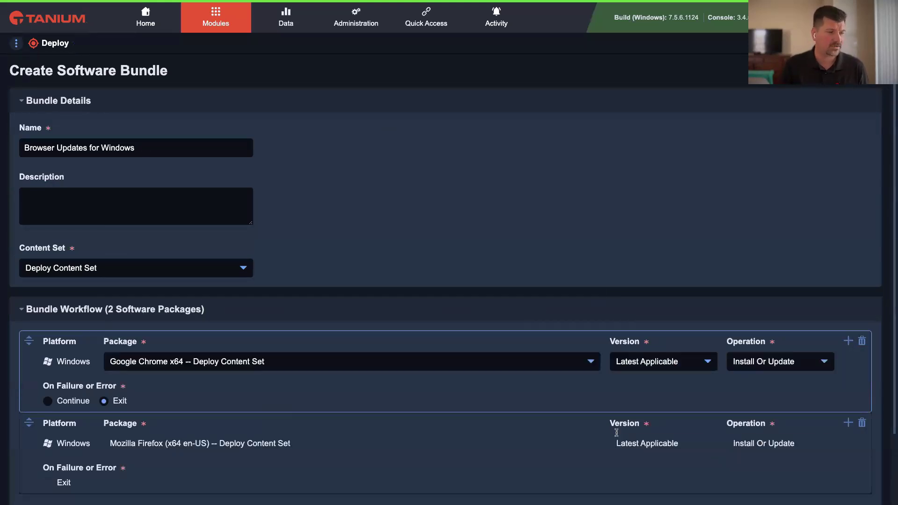
Set the operation of both the Chrome and Firefox steps to Update
click(661, 363)
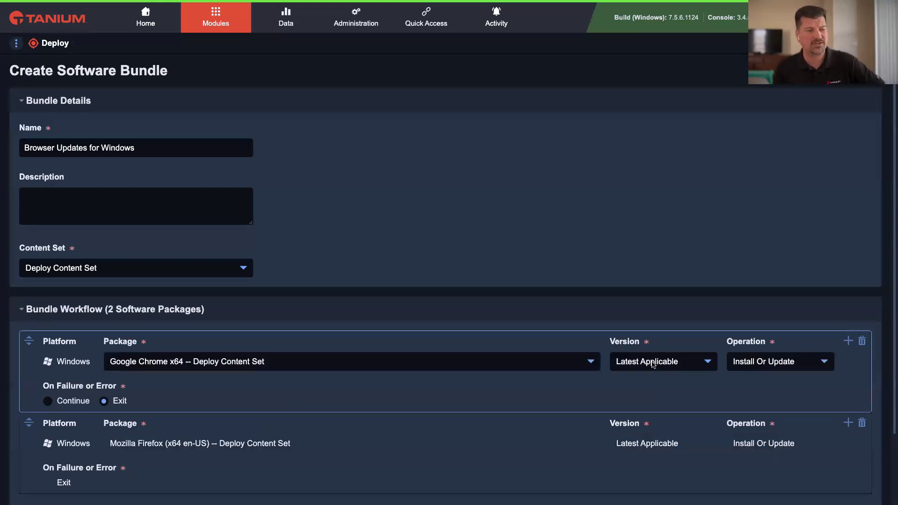
click(653, 365)
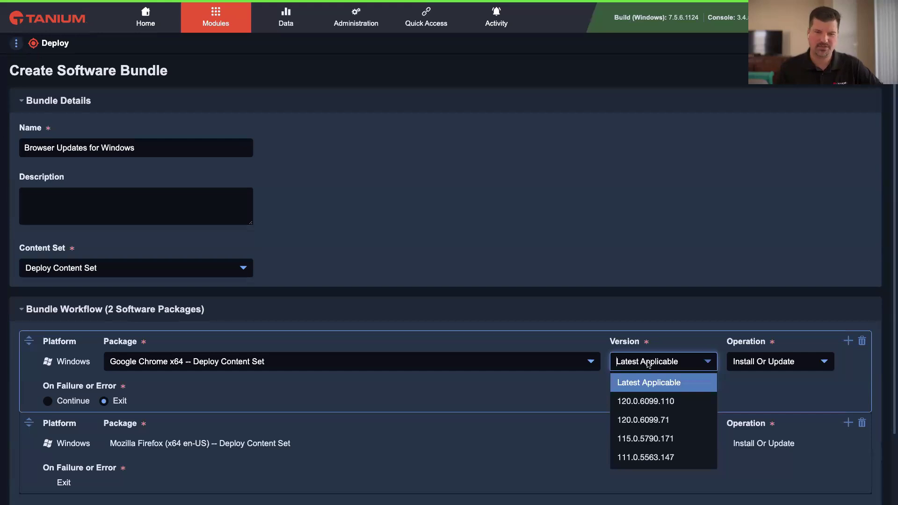
click(767, 362)
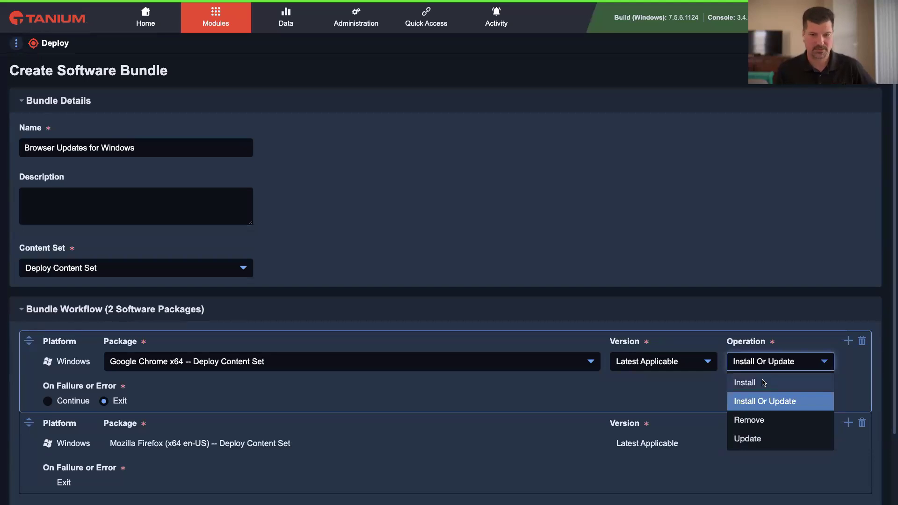
click(770, 439)
click(768, 450)
click(762, 419)
Review the Chrome and Firefox steps by switching editing between them
click(730, 391)
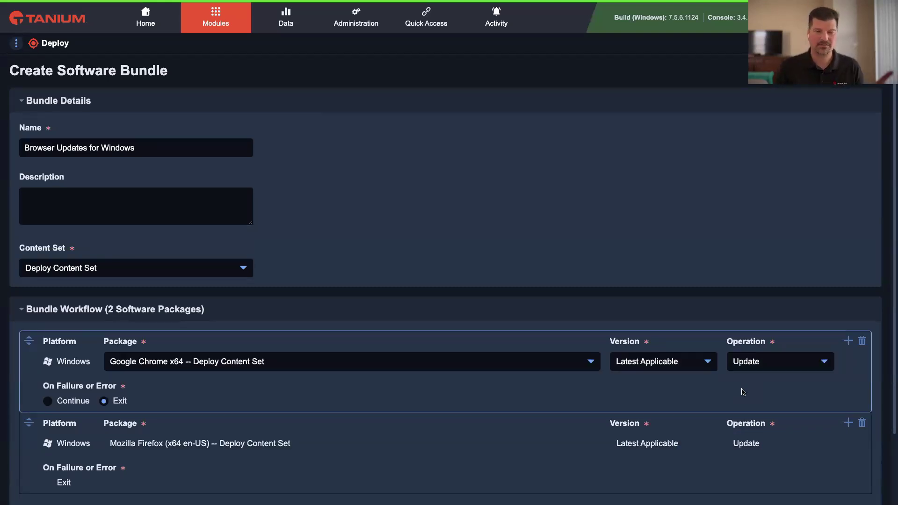
click(156, 448)
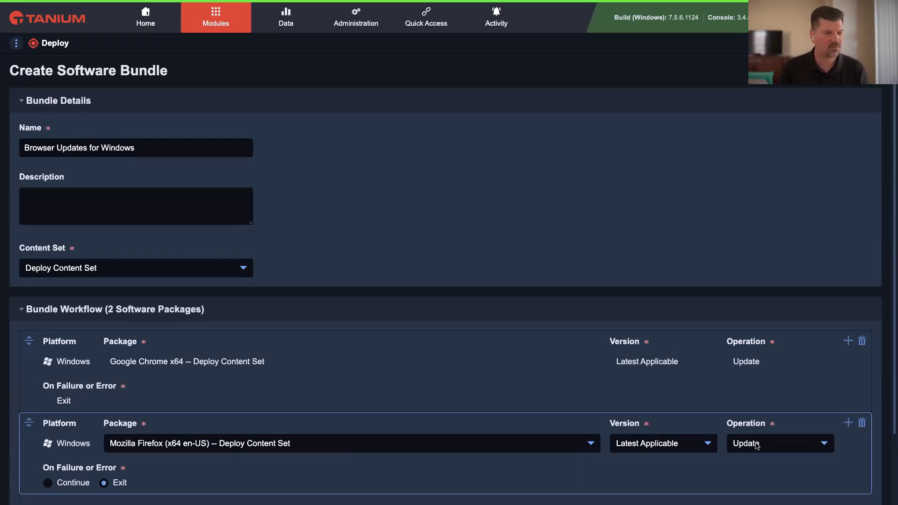
click(296, 373)
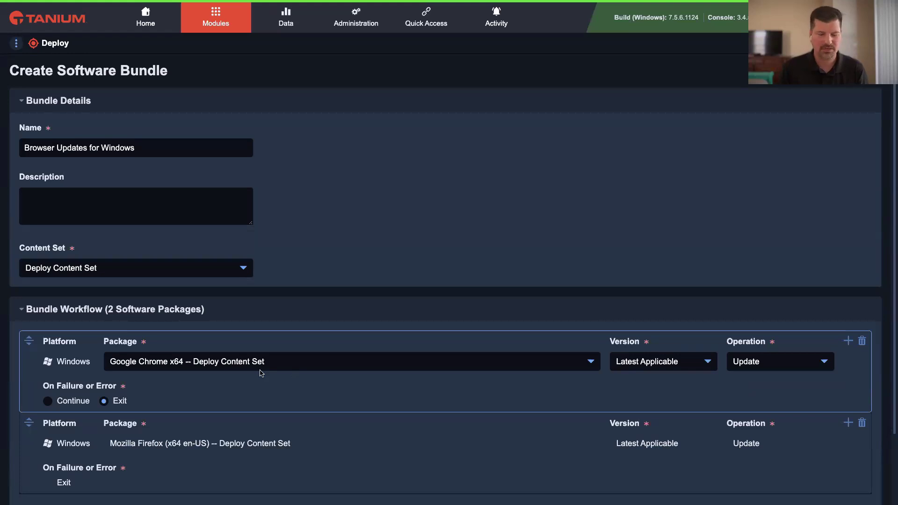
click(277, 445)
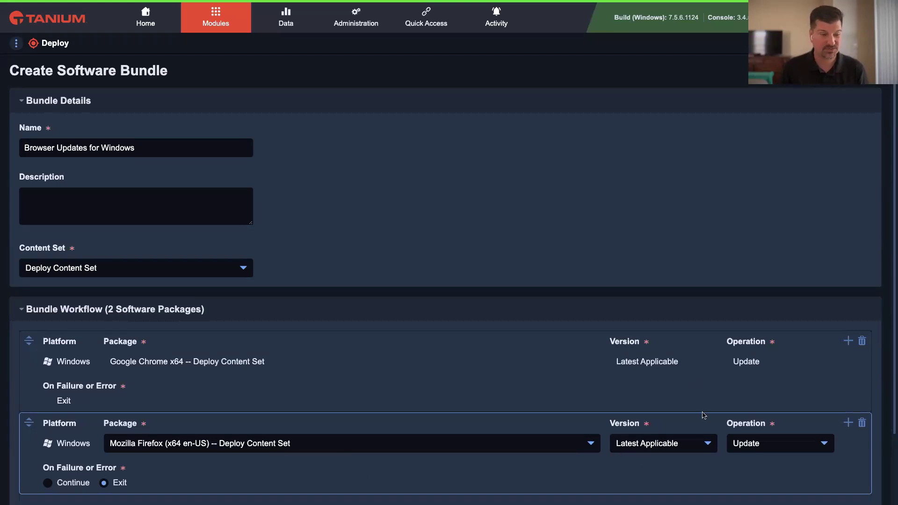
click(680, 356)
click(446, 442)
click(700, 385)
click(768, 448)
click(765, 382)
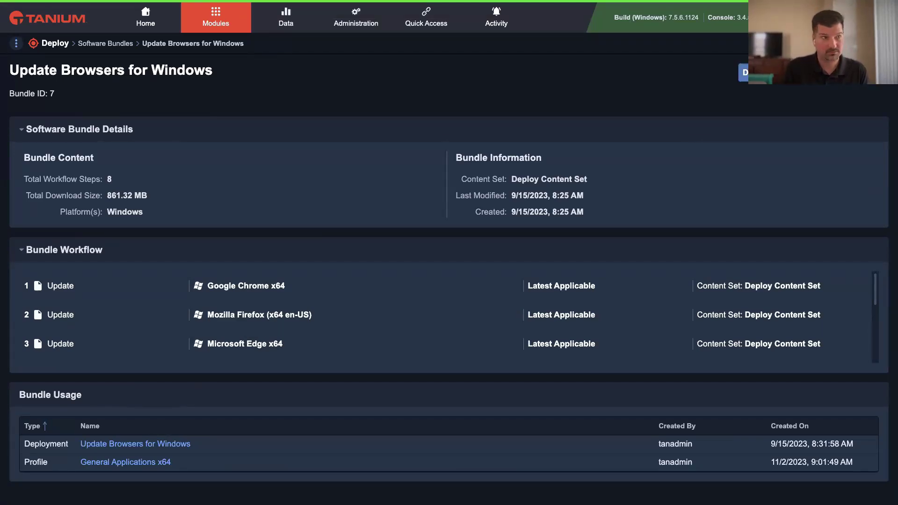
Start a deployment of the Update Browsers for Windows bundle and scroll to Targeting
click(744, 72)
click(94, 145)
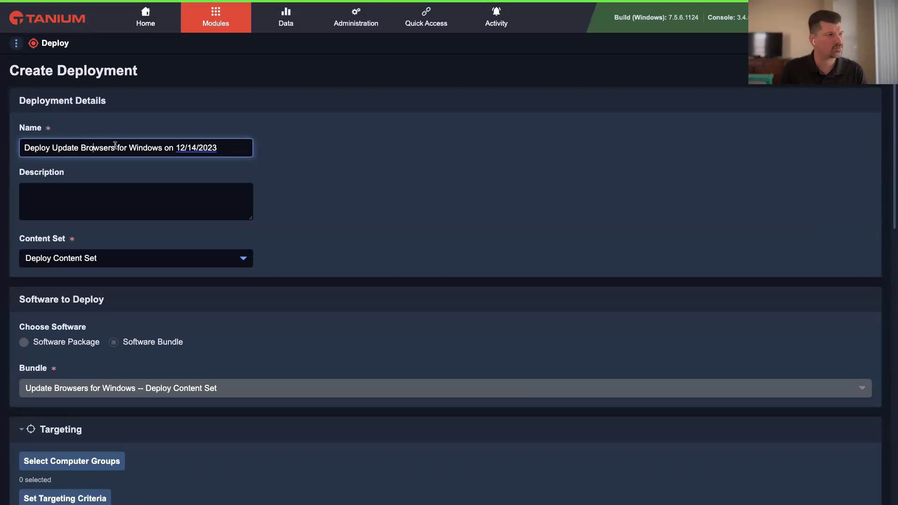
scroll(335, 206, down, 4)
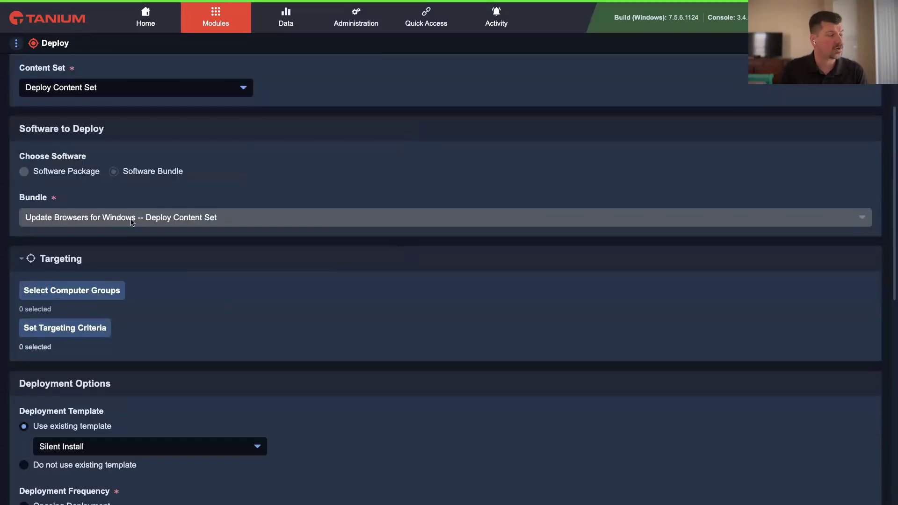
Search computer groups for 'all windows worka', check All Windows Workstations, then close the picker
click(84, 289)
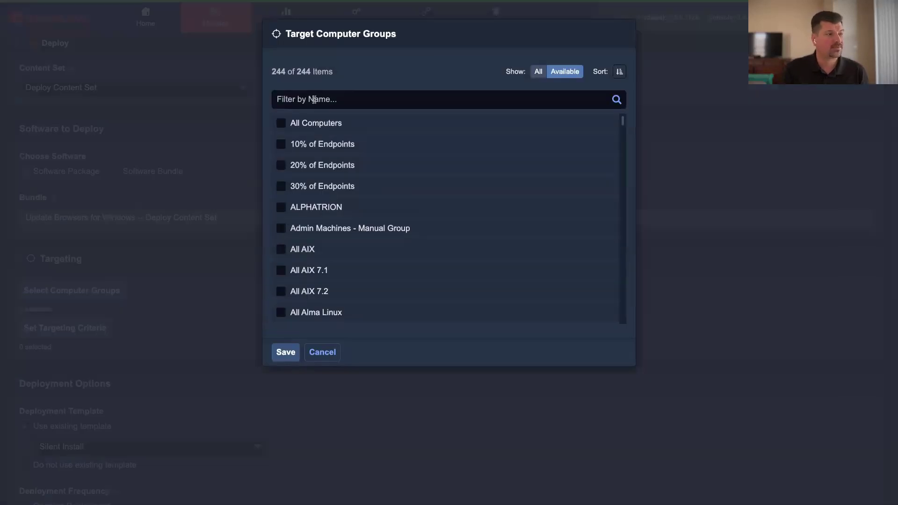
click(314, 99)
text(all windows)
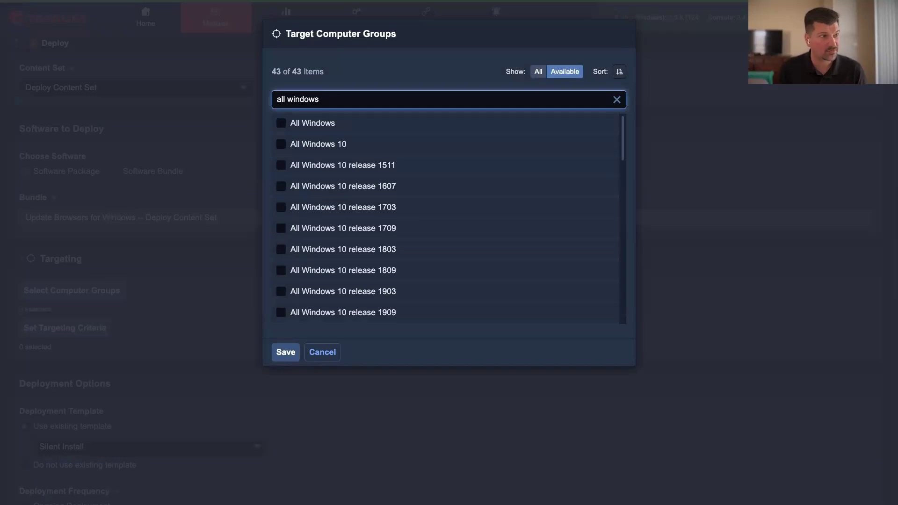
text( worka)
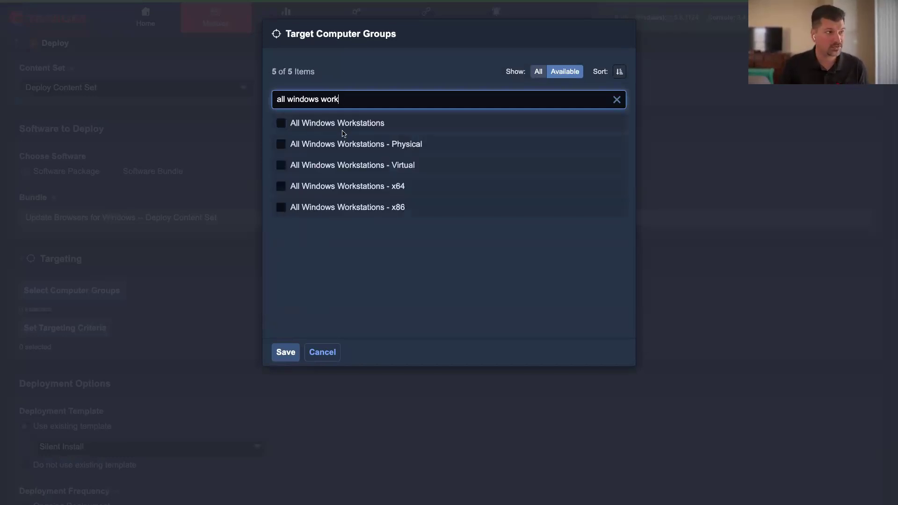
click(342, 124)
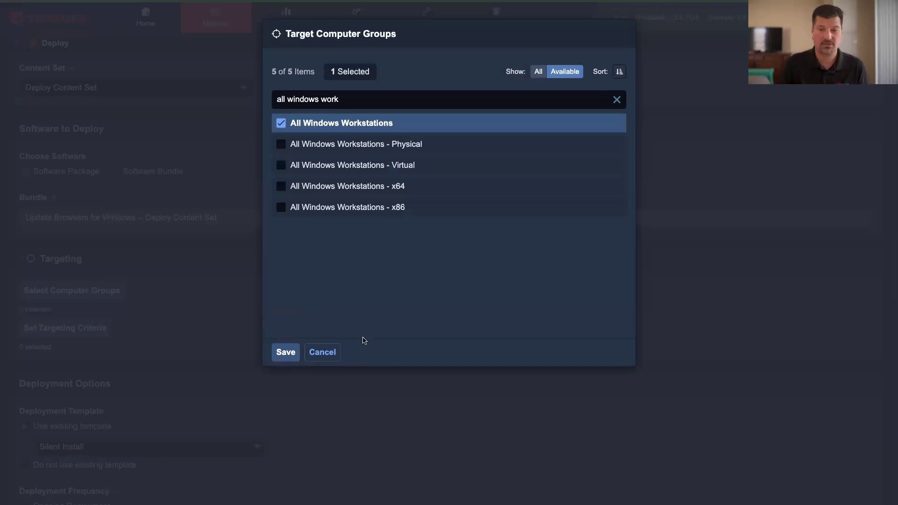
click(325, 357)
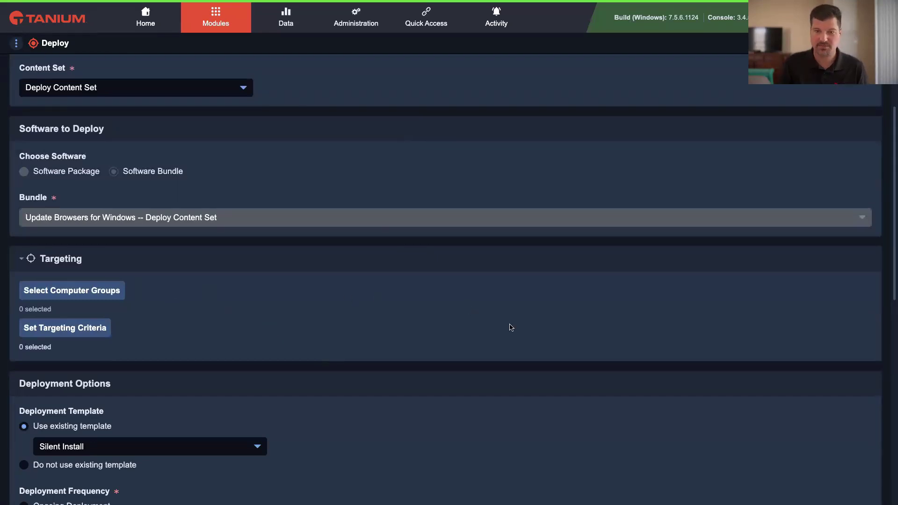
Set Deployment Frequency to Ongoing Deployment and scroll to the bottom of the form
scroll(441, 339, down, 6)
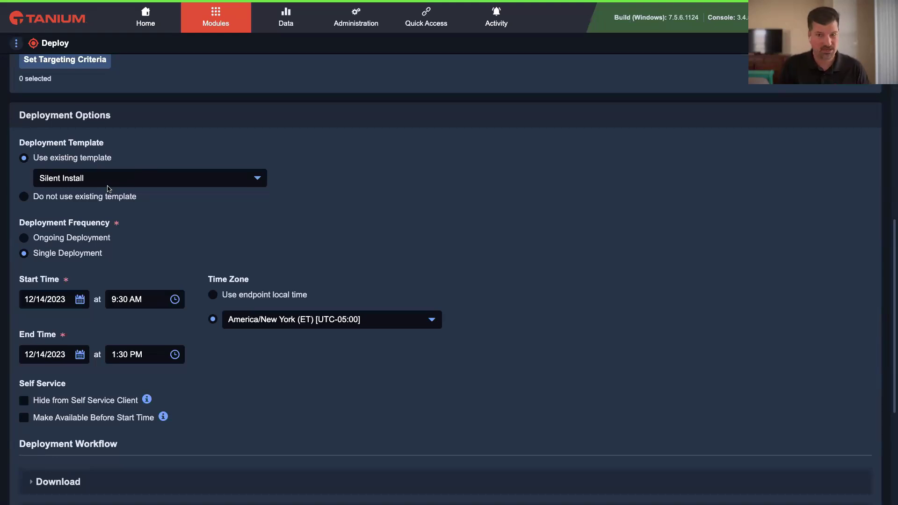
click(84, 241)
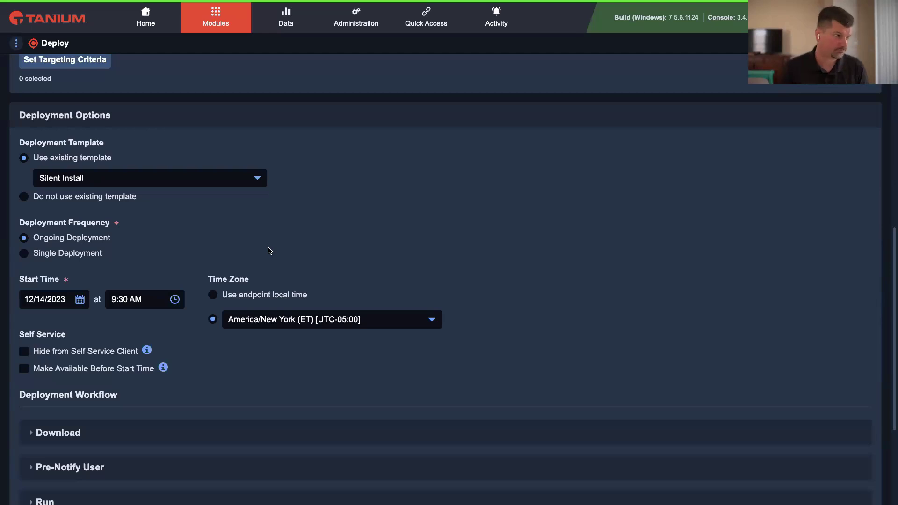
scroll(269, 251, down, 3)
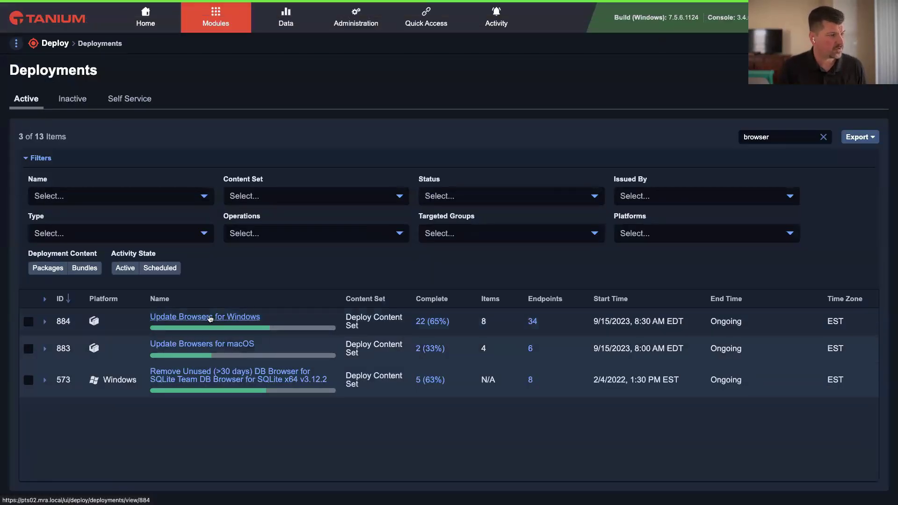
Open the Update Browsers for Windows deployment details and scroll through its endpoint status
click(211, 318)
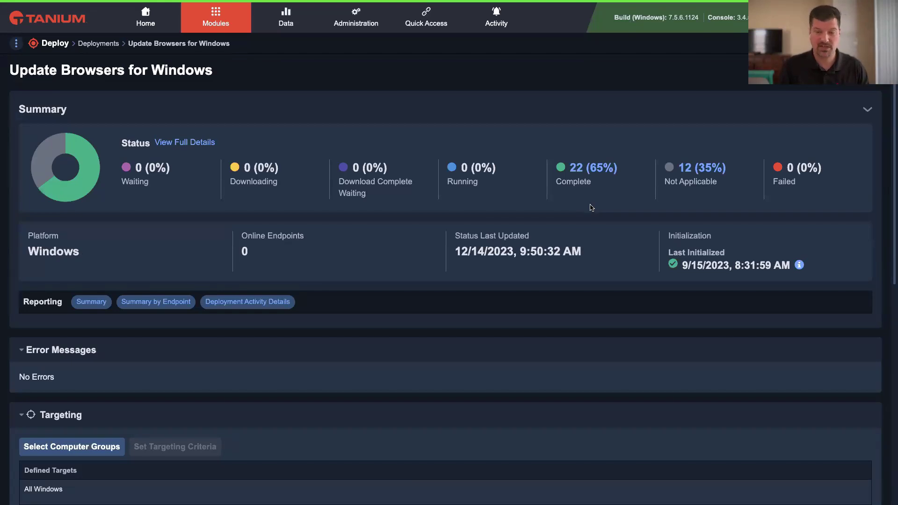
scroll(579, 250, down, 3)
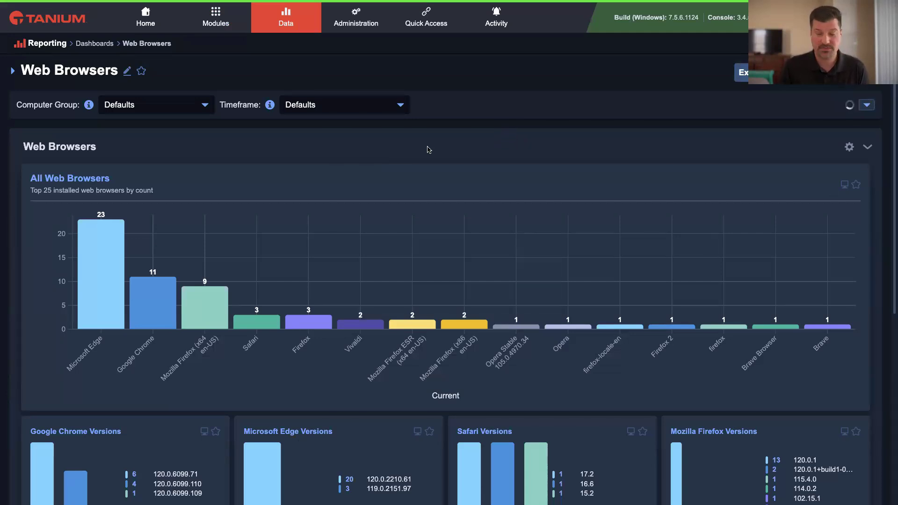
scroll(431, 149, down, 2)
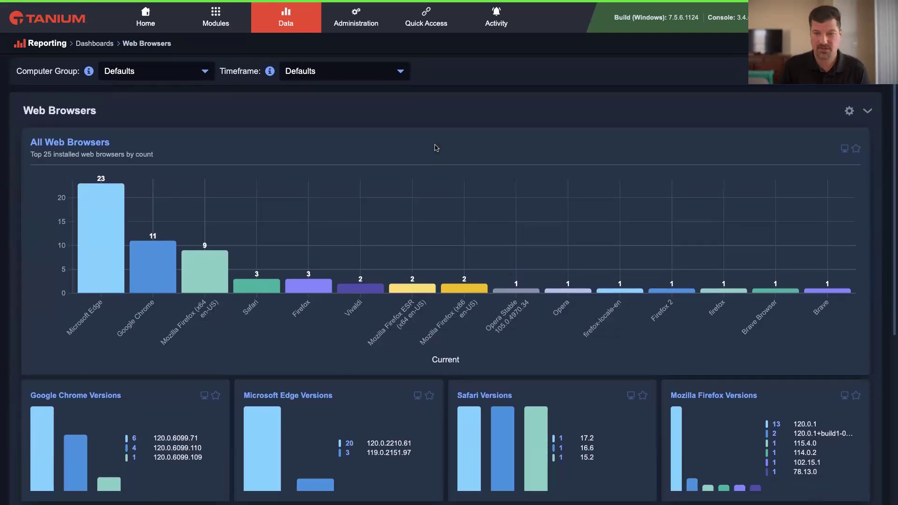
scroll(421, 149, down, 5)
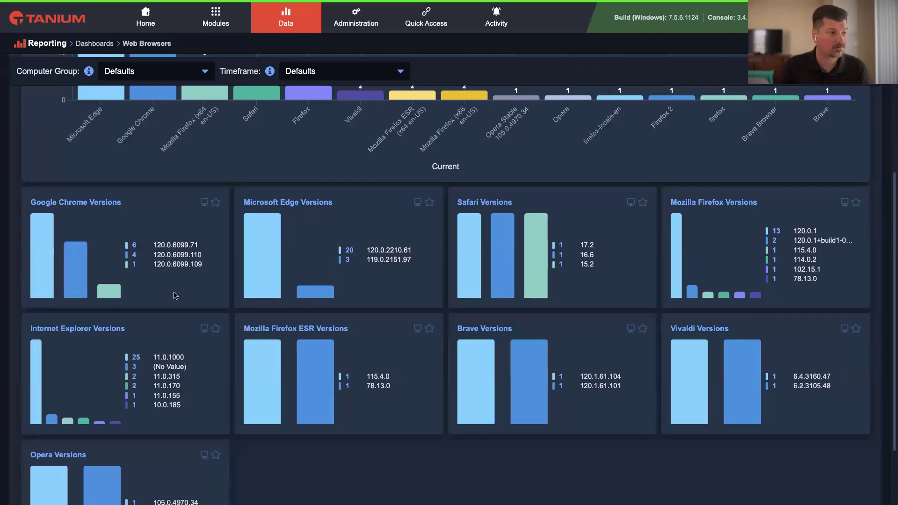
mouse_move(274, 352)
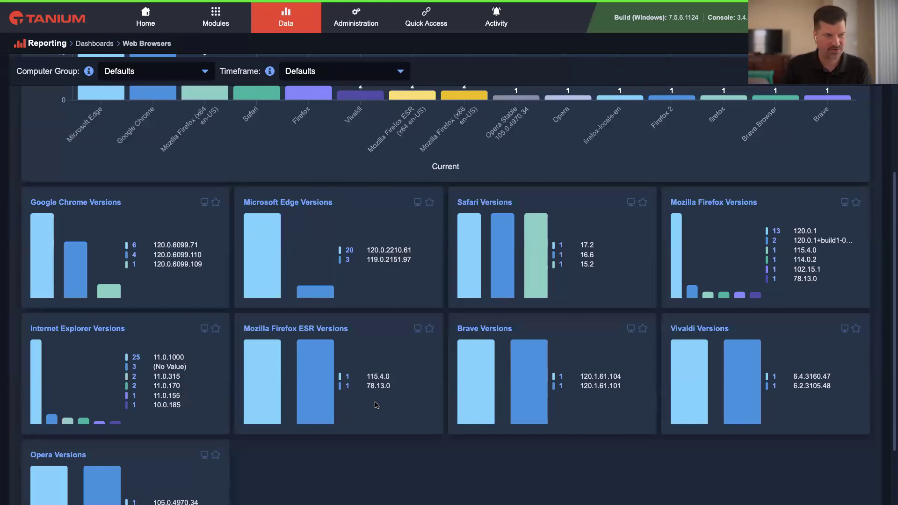
scroll(391, 411, down, 2)
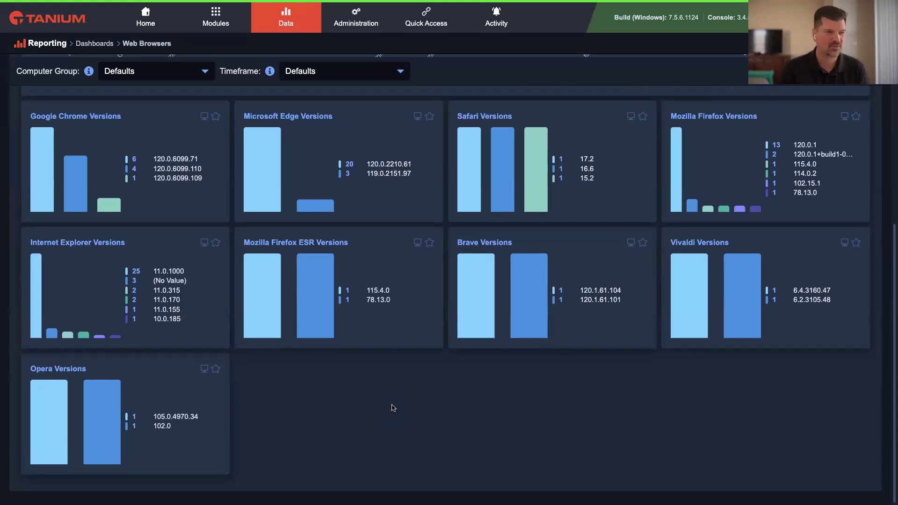
scroll(393, 408, up, 7)
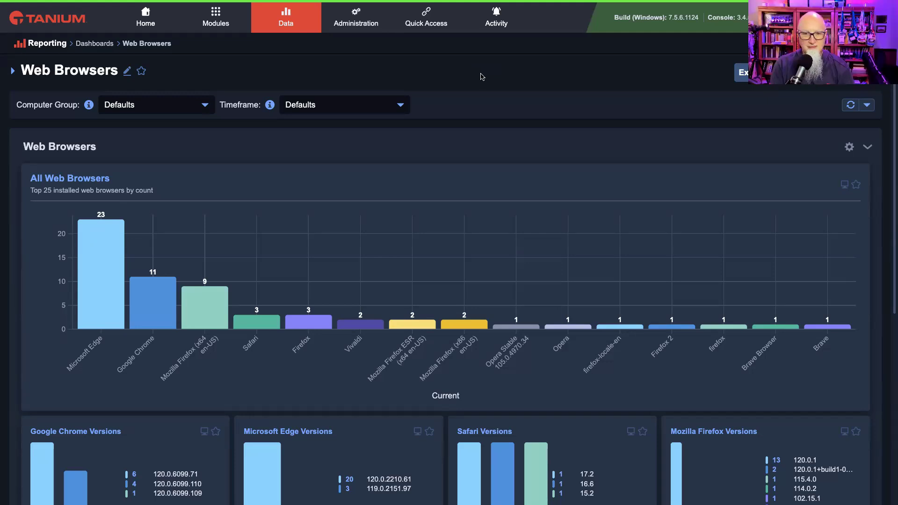
Switch to the Predefined Package Gallery, clear its search, and scroll through all 387 packages
key(ctrl+Tab)
key(ctrl+Tab)
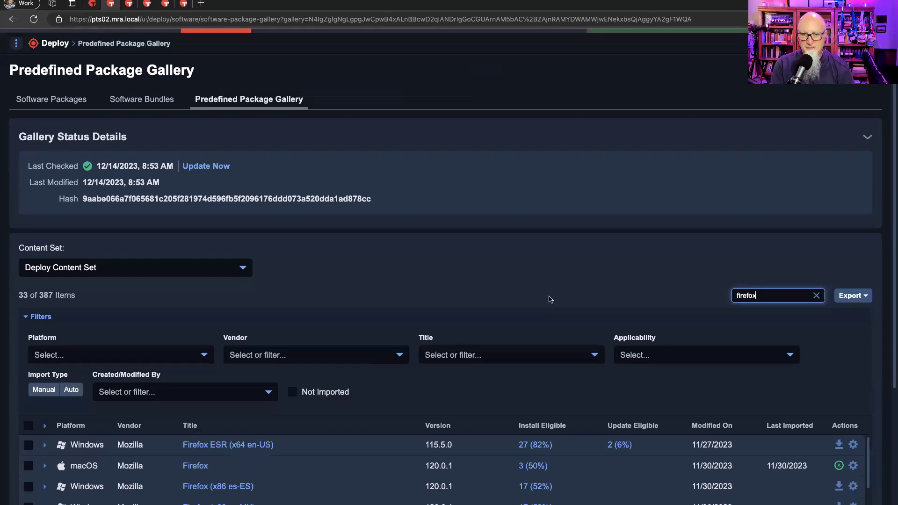
scroll(550, 299, down, 3)
double_click(770, 146)
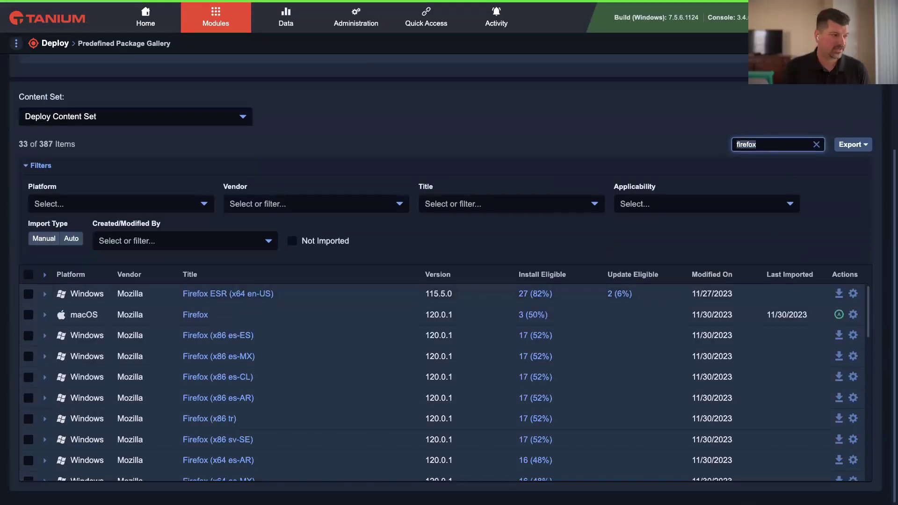
text(jzo)
key(BackSpace)
key(BackSpace)
key(BackSpace)
text(zoom)
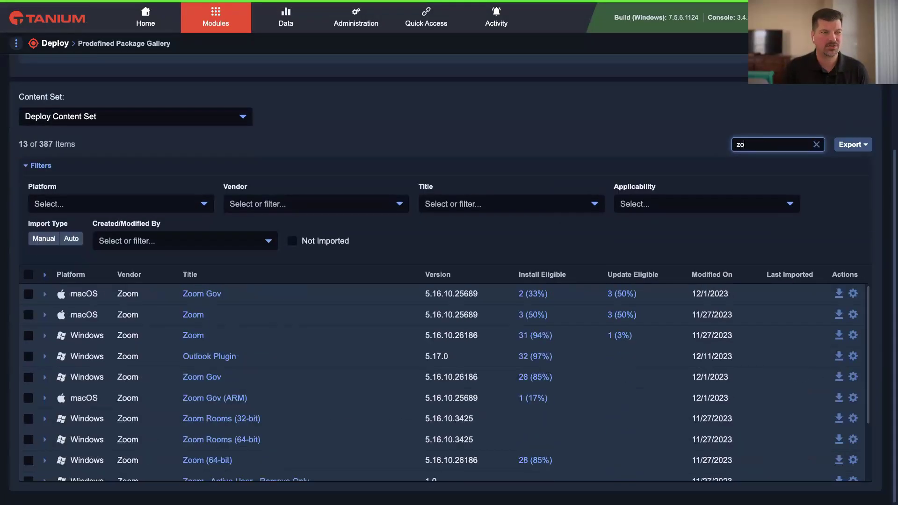
key(BackSpace)
key(BackSpace)
key(BackSpace)
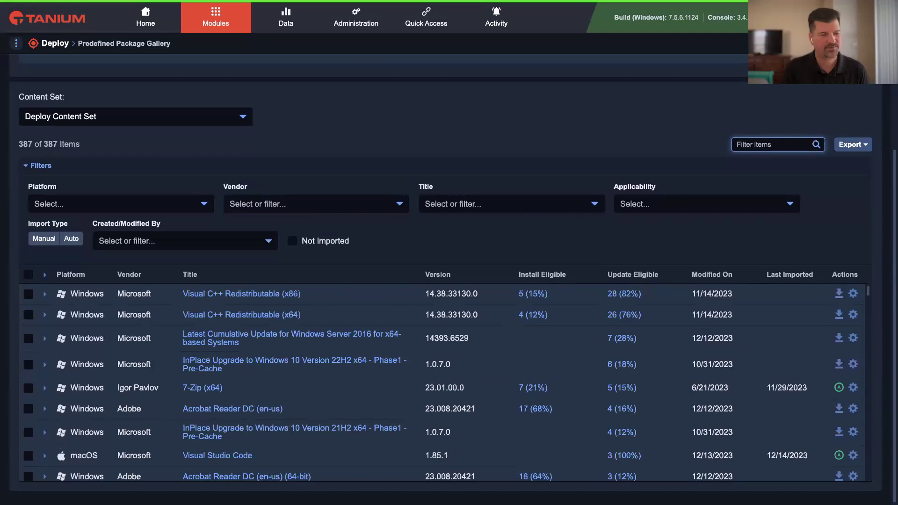
scroll(689, 436, down, 15)
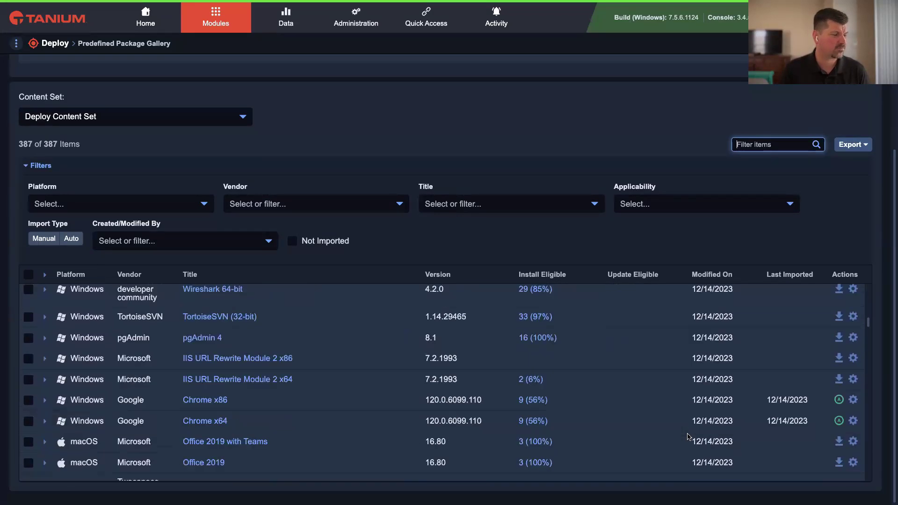
scroll(688, 436, down, 5)
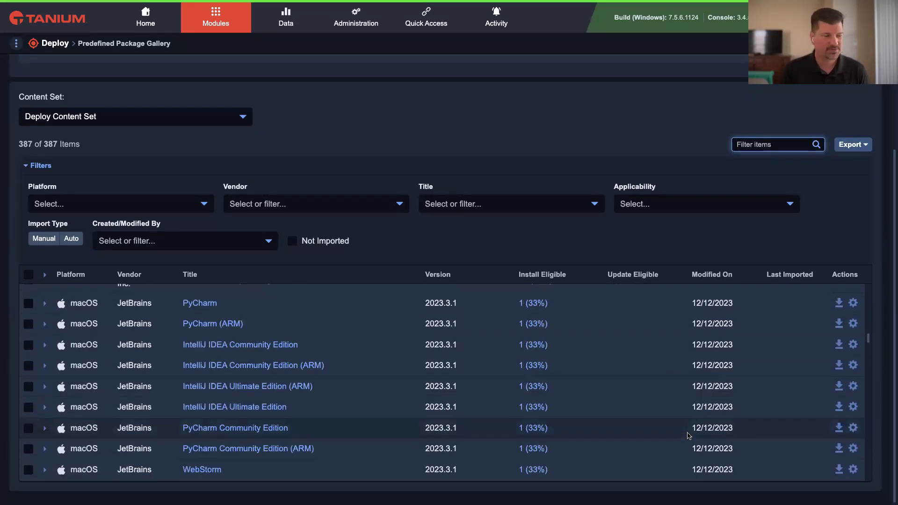
scroll(688, 436, down, 10)
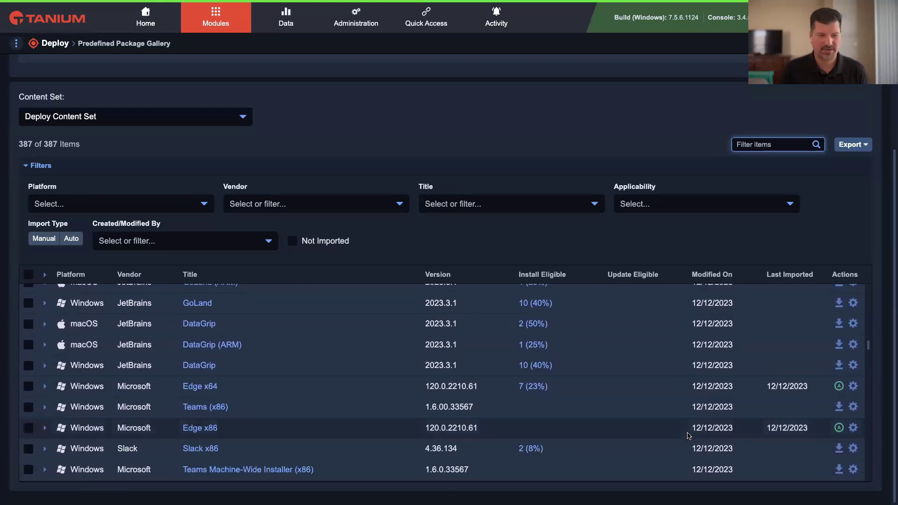
scroll(689, 436, down, 8)
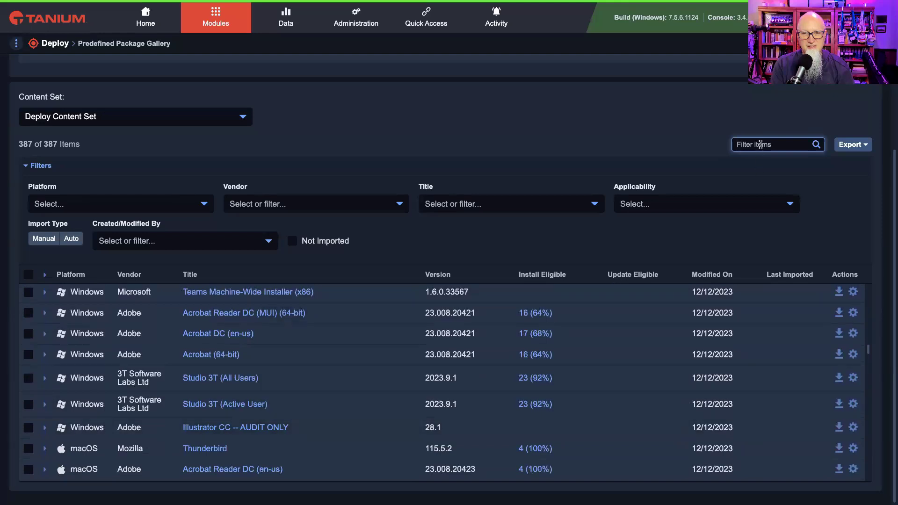
Filter the package gallery with 'vlc' to show the three VLC media player packages
text(vlc)
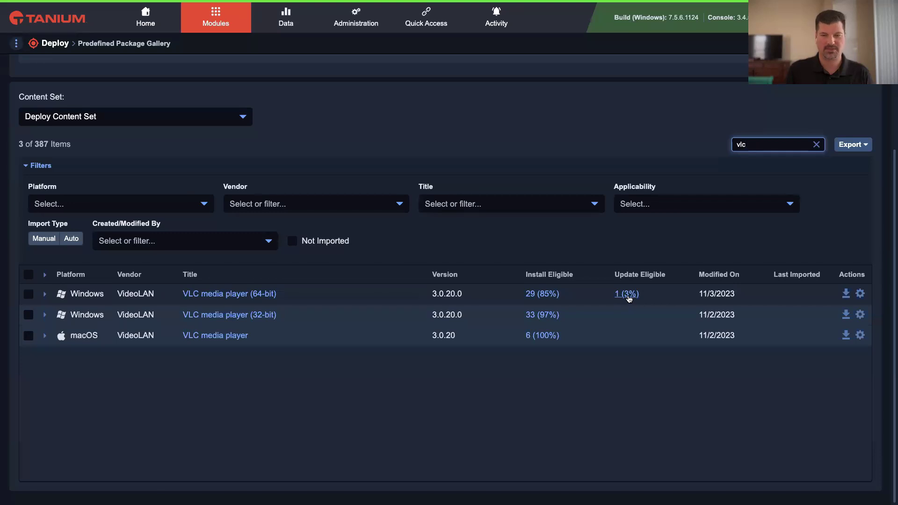
scroll(629, 299, up, 1)
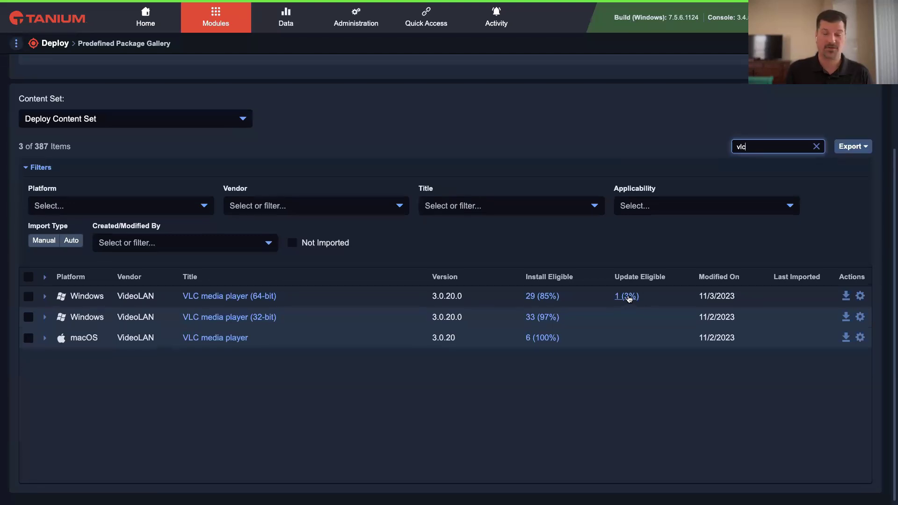